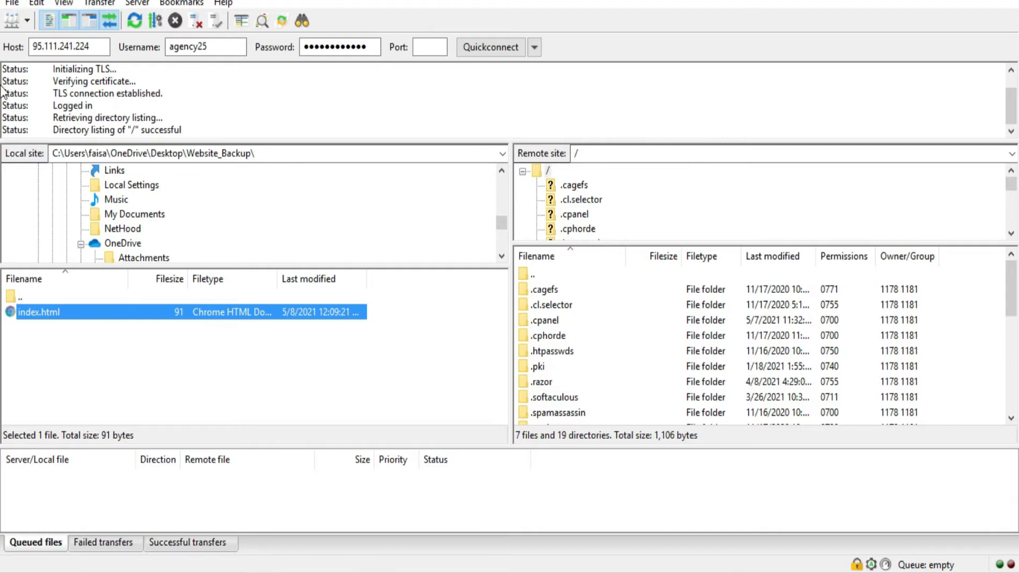
Step: Examine the connection status messages in the message log, from the initial connection through the root directory listing
{"action": "scroll", "coordinate": [71, 112], "scroll_direction": "up", "scroll_amount": 1}
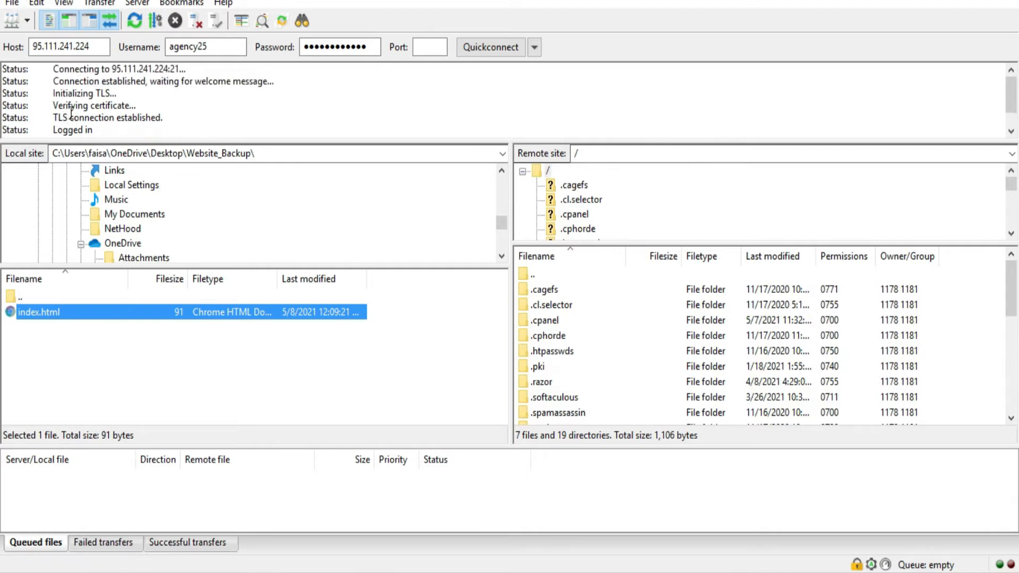
{"action": "left_click", "coordinate": [56, 69]}
{"action": "left_click_drag", "start_coordinate": [58, 69], "coordinate": [74, 81]}
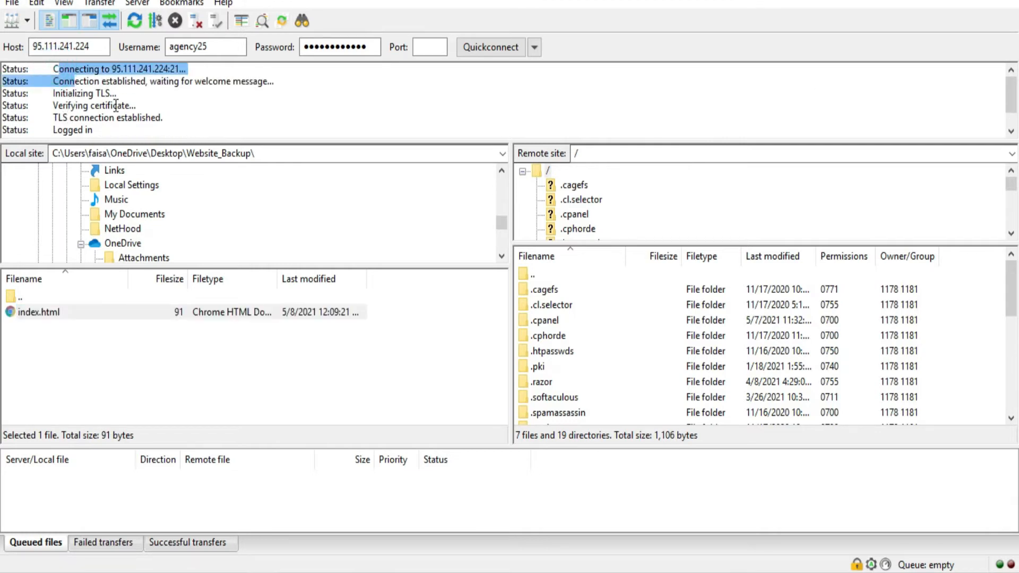
{"action": "scroll", "coordinate": [129, 113], "scroll_direction": "down", "scroll_amount": 1}
{"action": "left_click", "coordinate": [117, 107]}
{"action": "left_click", "coordinate": [118, 134]}
{"action": "left_click", "coordinate": [233, 136]}
{"action": "left_click_drag", "start_coordinate": [180, 134], "coordinate": [5, 71]}
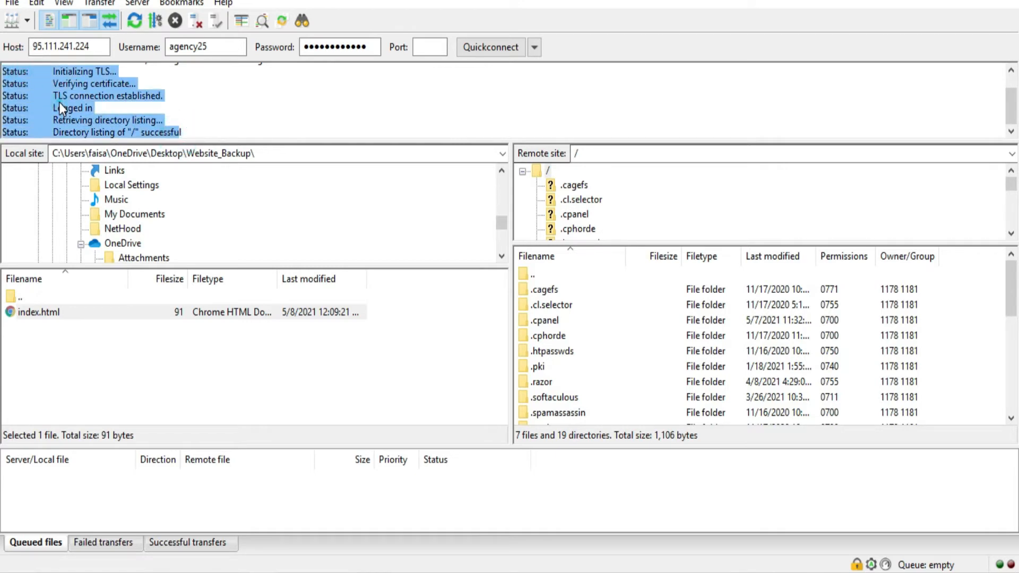
{"action": "left_click", "coordinate": [59, 102]}
{"action": "left_click_drag", "start_coordinate": [23, 108], "coordinate": [164, 120]}
{"action": "left_click", "coordinate": [164, 120]}
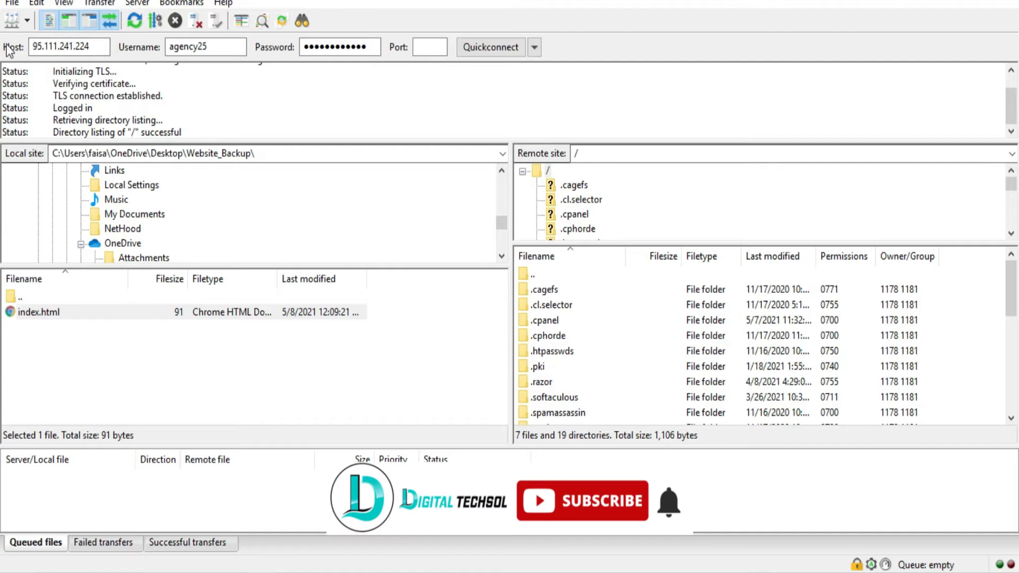
Step: Hide the message log and show it again
{"action": "left_click", "coordinate": [49, 24]}
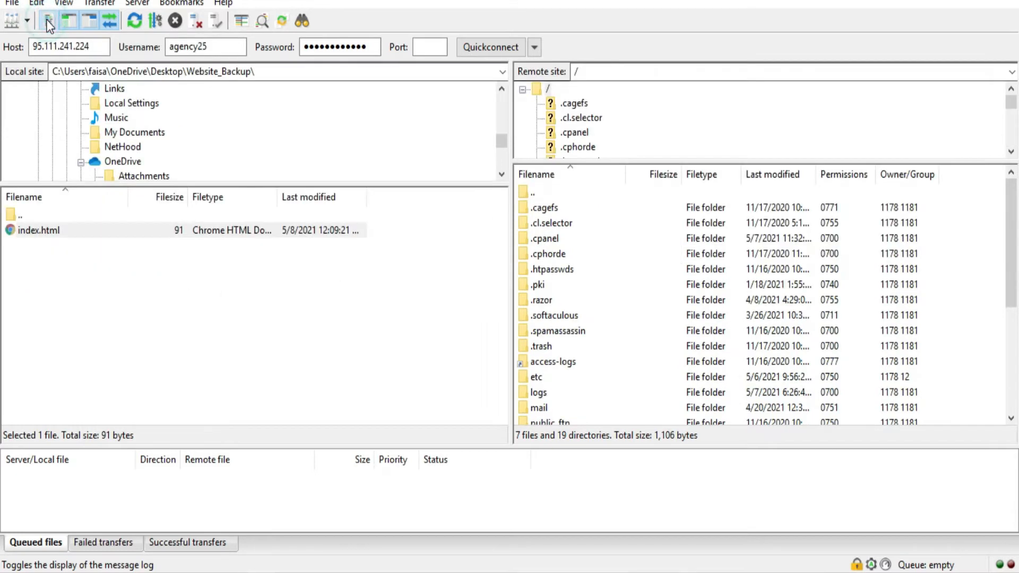
{"action": "left_click", "coordinate": [48, 22]}
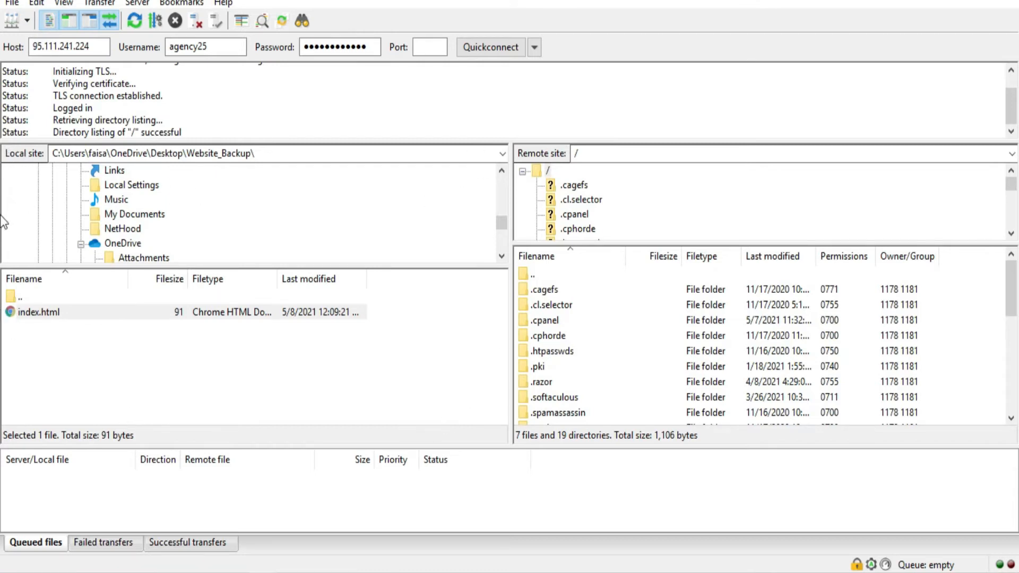
Step: Browse the contents of the local Desktop and OneDrive folders
{"action": "scroll", "coordinate": [151, 212], "scroll_direction": "up", "scroll_amount": 5}
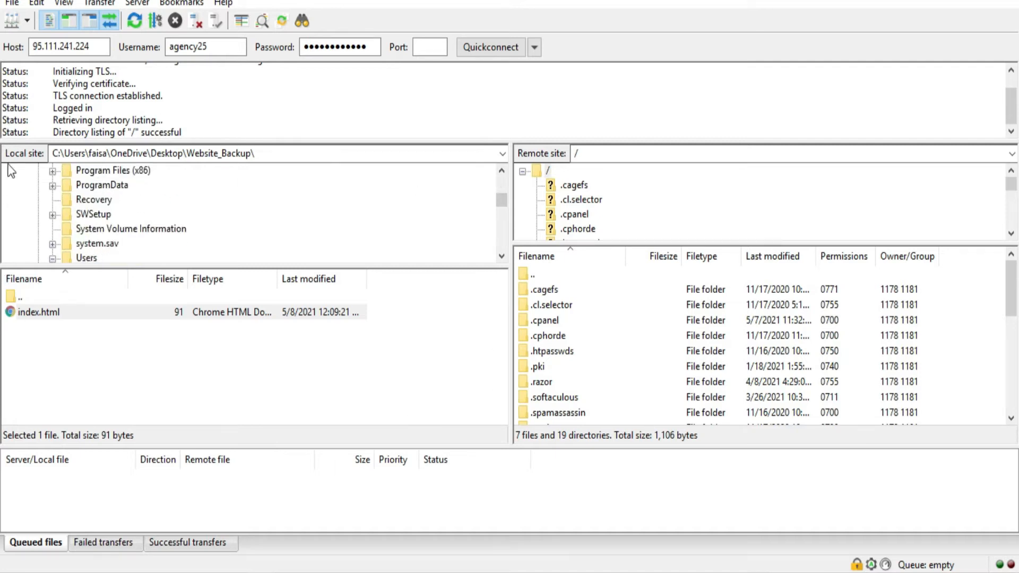
{"action": "scroll", "coordinate": [129, 208], "scroll_direction": "up", "scroll_amount": 5}
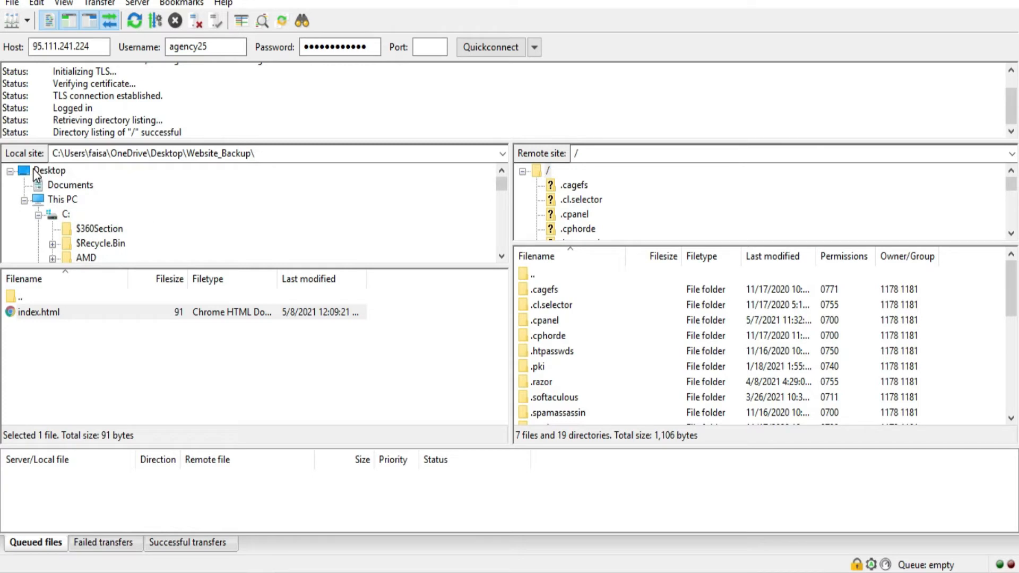
{"action": "left_click", "coordinate": [51, 170]}
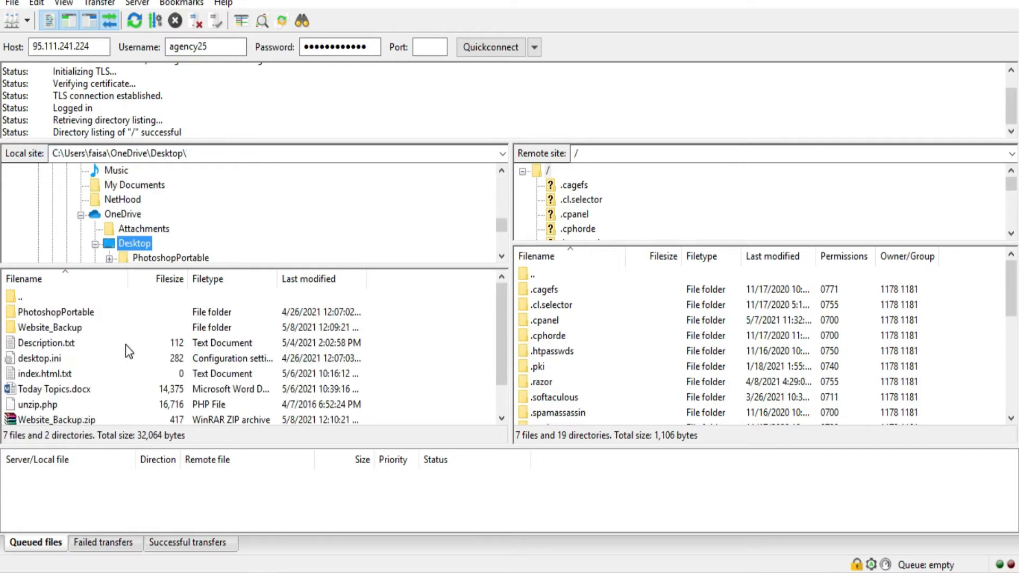
{"action": "left_click", "coordinate": [135, 215]}
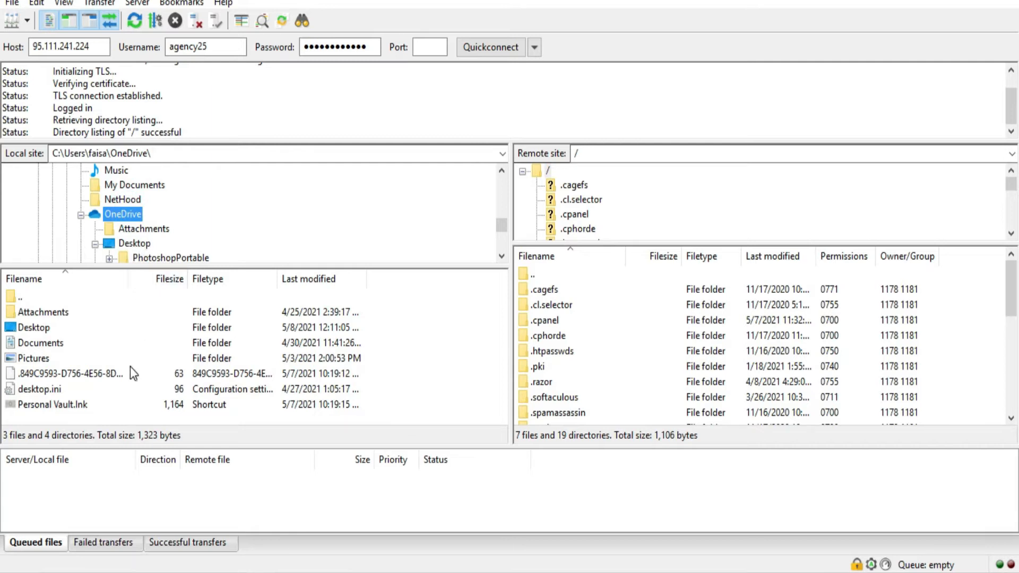
{"action": "scroll", "coordinate": [282, 258], "scroll_direction": "up", "scroll_amount": 10}
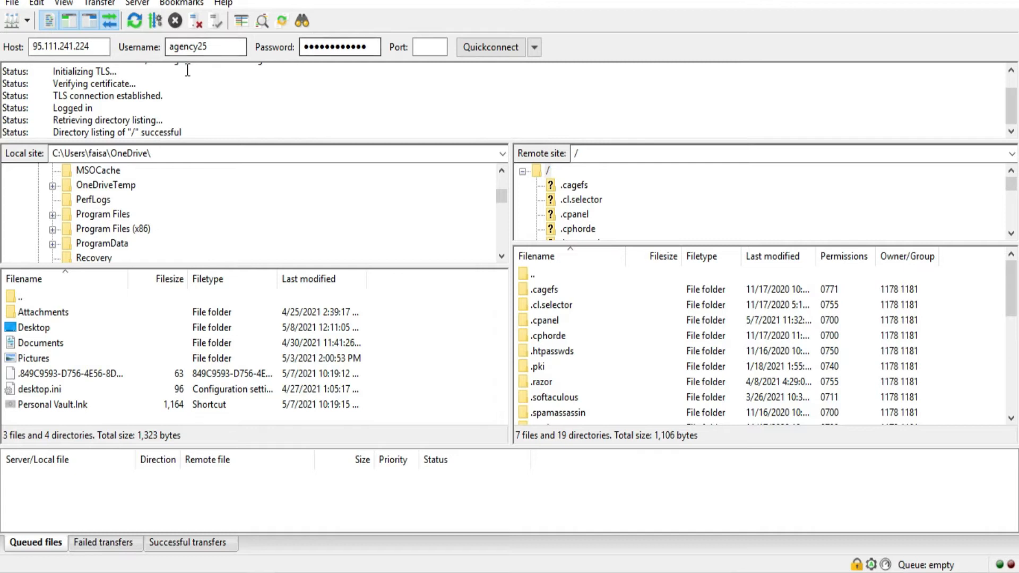
Step: Open the public_html folder on the remote site
{"action": "scroll", "coordinate": [586, 191], "scroll_direction": "down", "scroll_amount": 6}
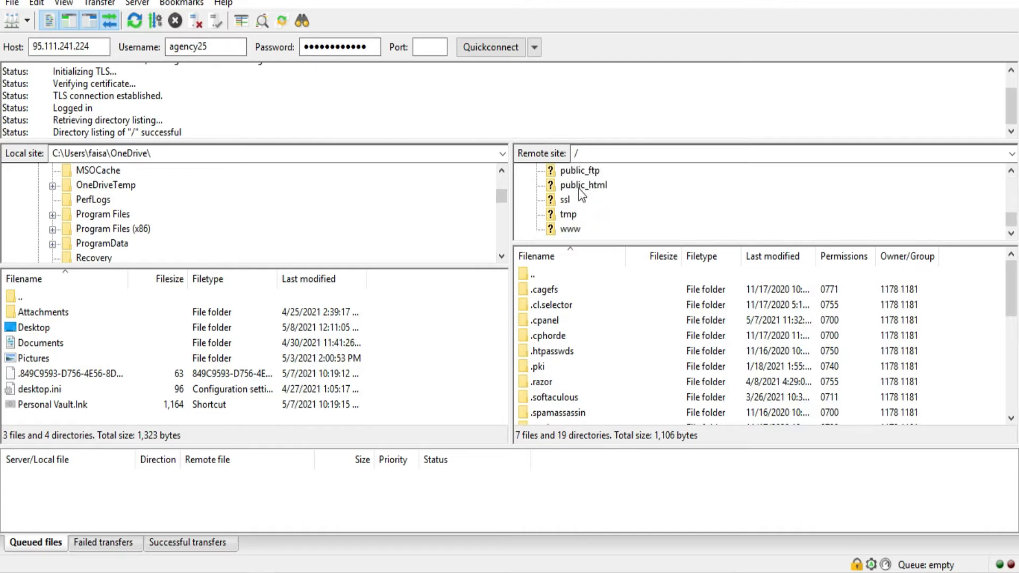
{"action": "left_click", "coordinate": [569, 184]}
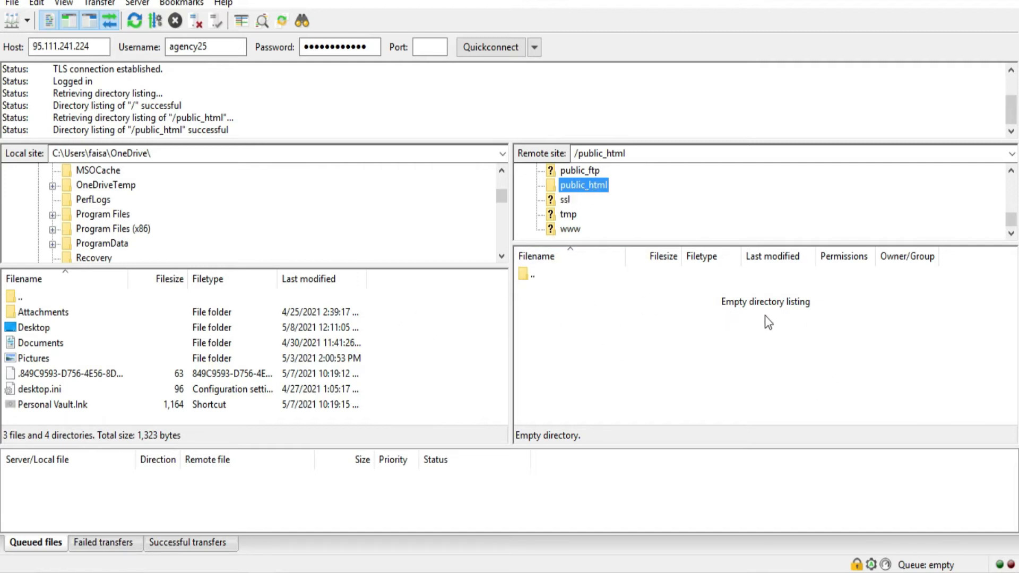
{"action": "left_click", "coordinate": [709, 301]}
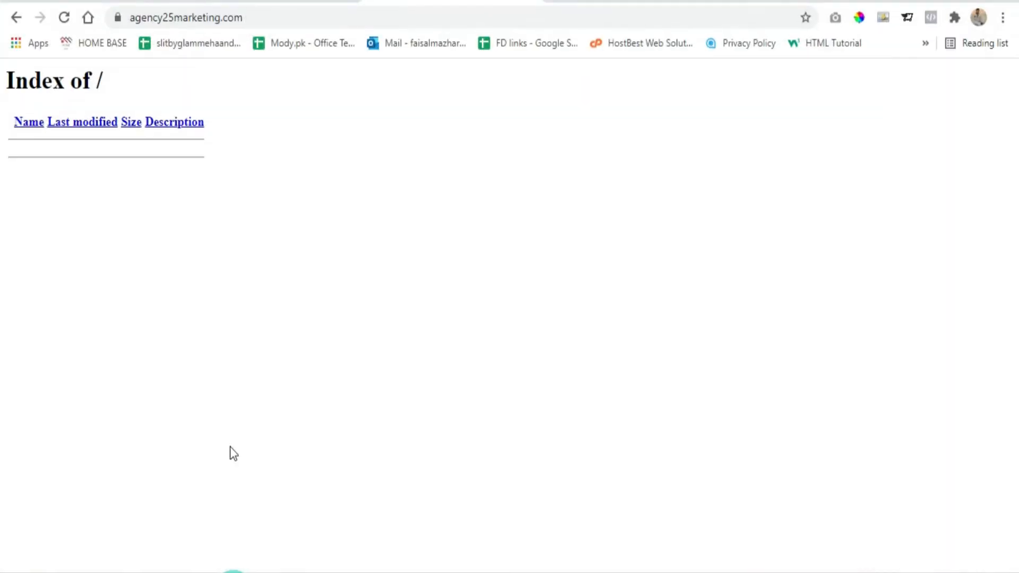
Step: Reload agency25marketing.com in the browser to check the live site, and return to FileZilla
{"action": "left_click", "coordinate": [259, 17]}
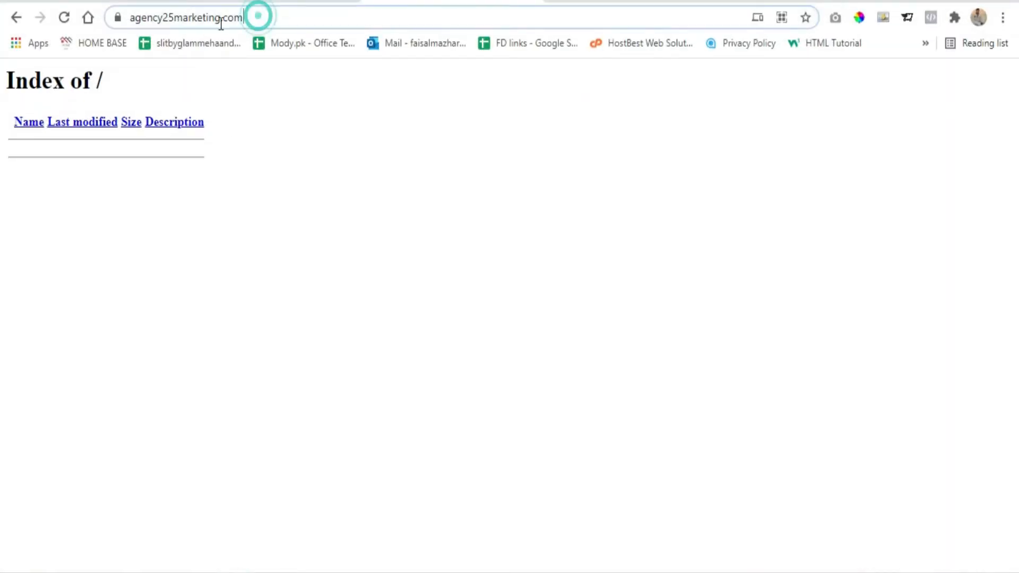
{"action": "left_click", "coordinate": [63, 17]}
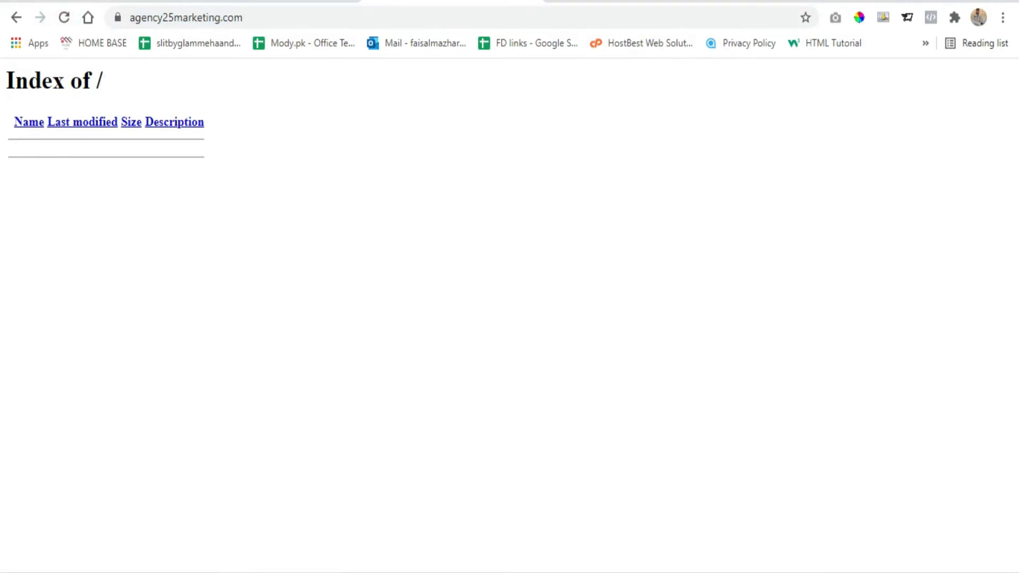
{"action": "left_click", "coordinate": [265, 571]}
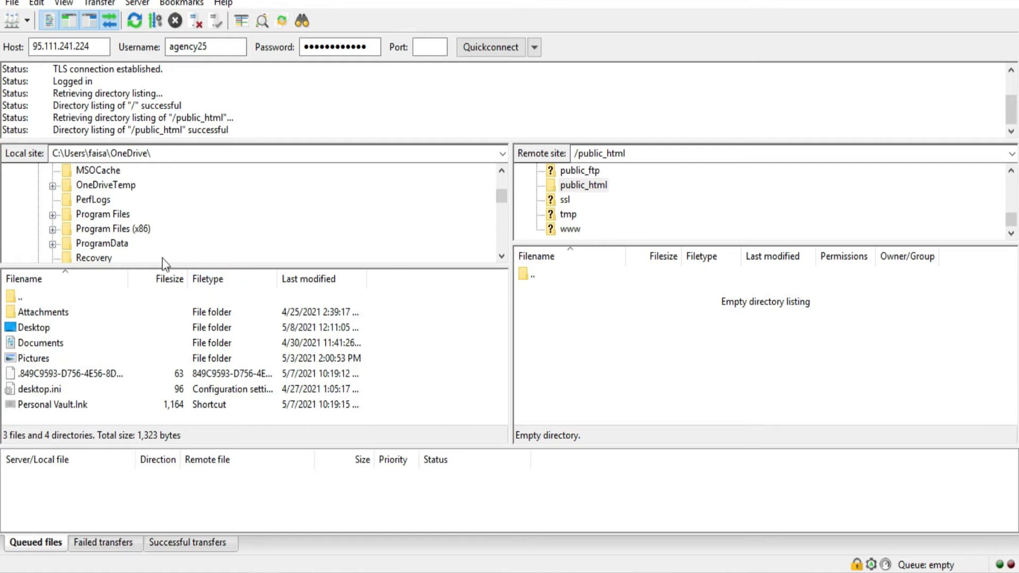
Step: Open the Website_Backup folder from the local Desktop
{"action": "scroll", "coordinate": [119, 215], "scroll_direction": "up", "scroll_amount": 5}
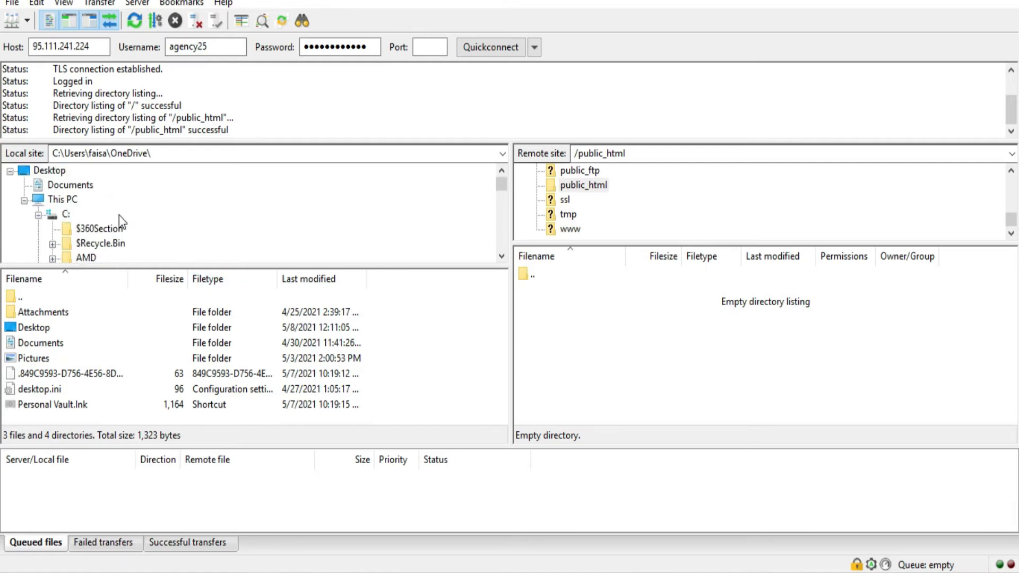
{"action": "left_click", "coordinate": [51, 173]}
{"action": "scroll", "coordinate": [89, 202], "scroll_direction": "up", "scroll_amount": 6}
{"action": "left_click", "coordinate": [50, 170]}
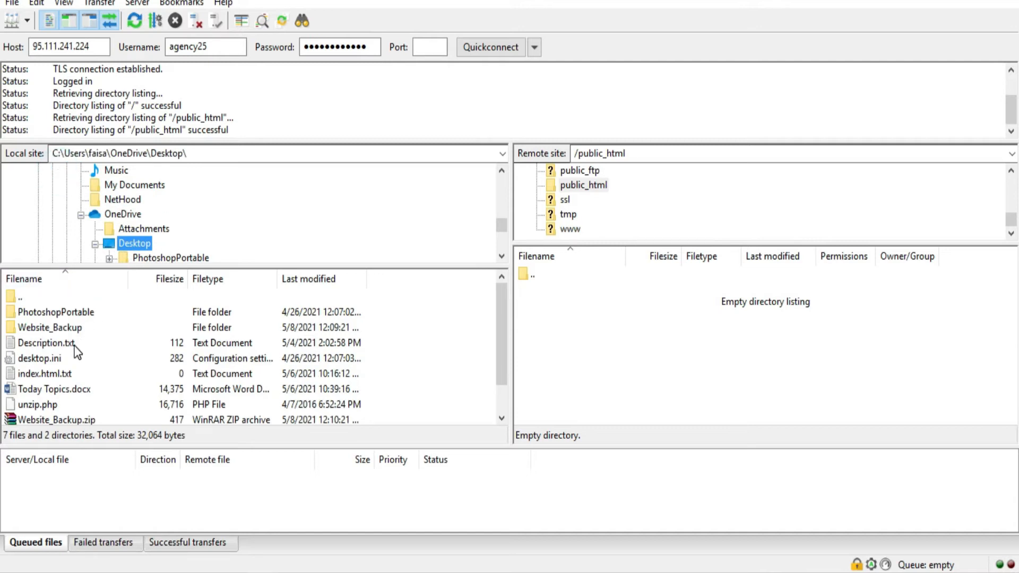
{"action": "left_click", "coordinate": [64, 328]}
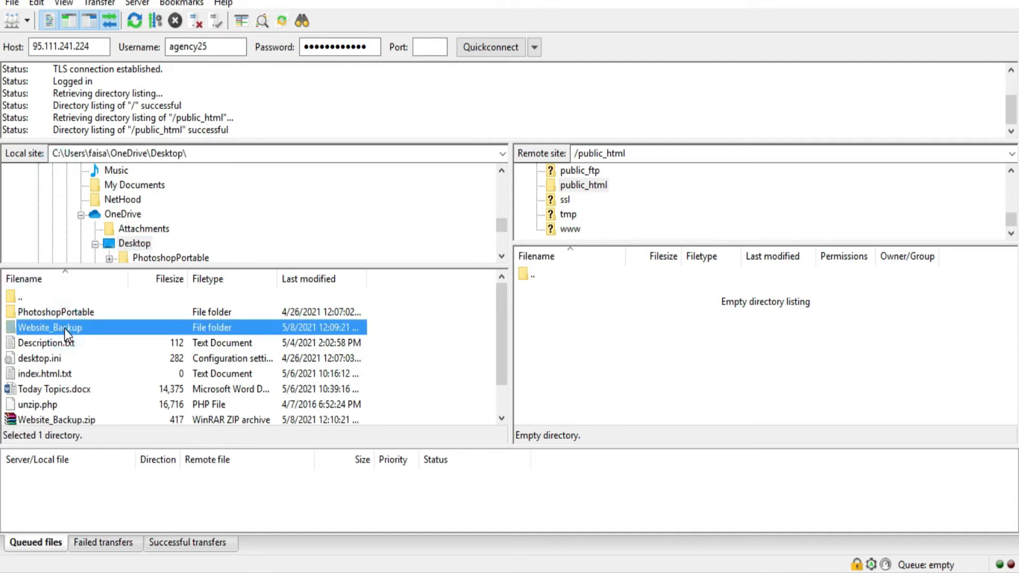
{"action": "double_click", "coordinate": [64, 328]}
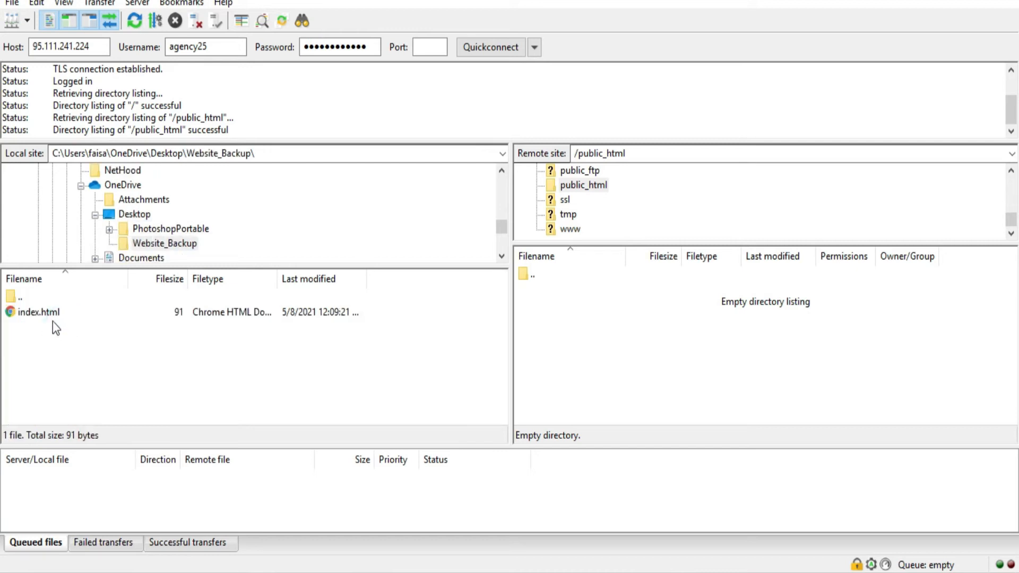
Step: Upload the local index.html file from Website_Backup to the remote public_html folder and dismiss the transfer notification
{"action": "left_click", "coordinate": [48, 316]}
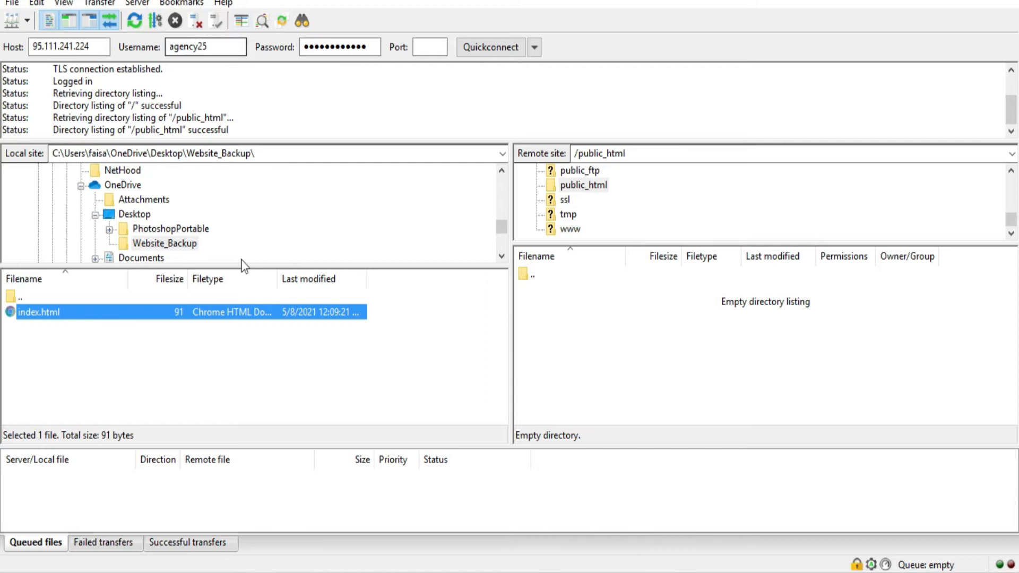
{"action": "left_click", "coordinate": [252, 343]}
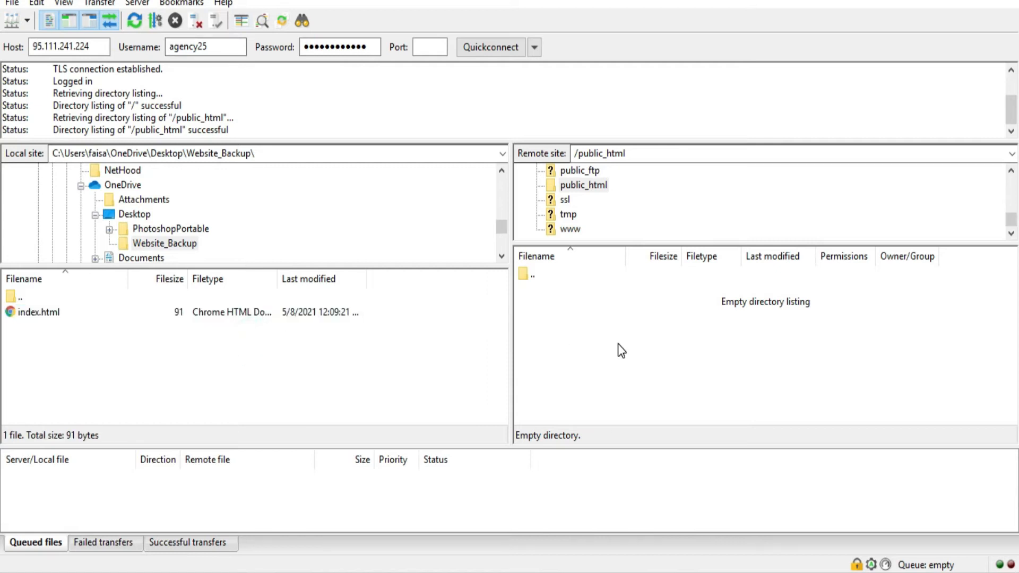
{"action": "left_click", "coordinate": [70, 312]}
{"action": "left_click_drag", "start_coordinate": [68, 313], "coordinate": [618, 372]}
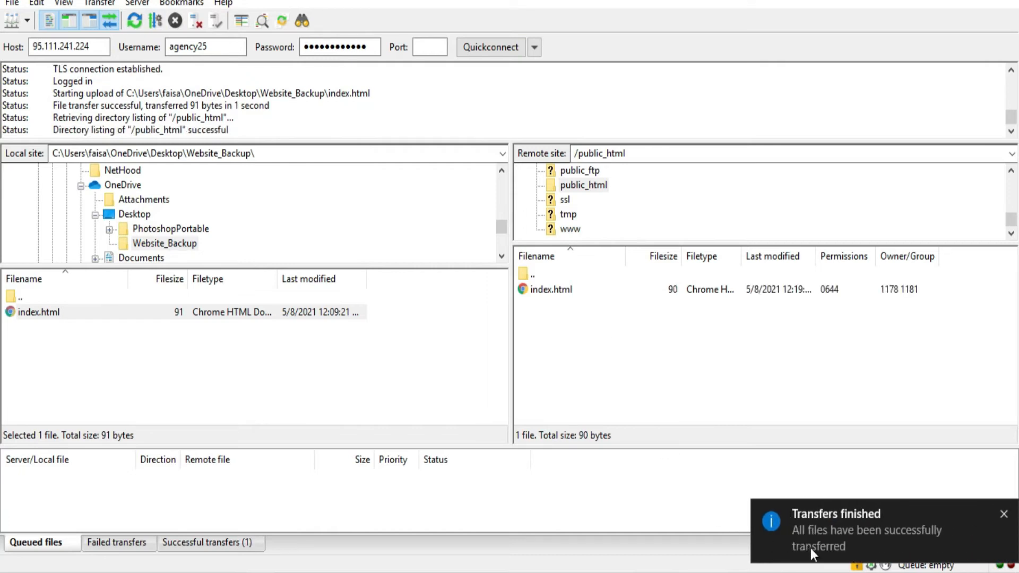
{"action": "left_click", "coordinate": [1003, 515]}
{"action": "left_click", "coordinate": [616, 323]}
{"action": "left_click", "coordinate": [552, 291]}
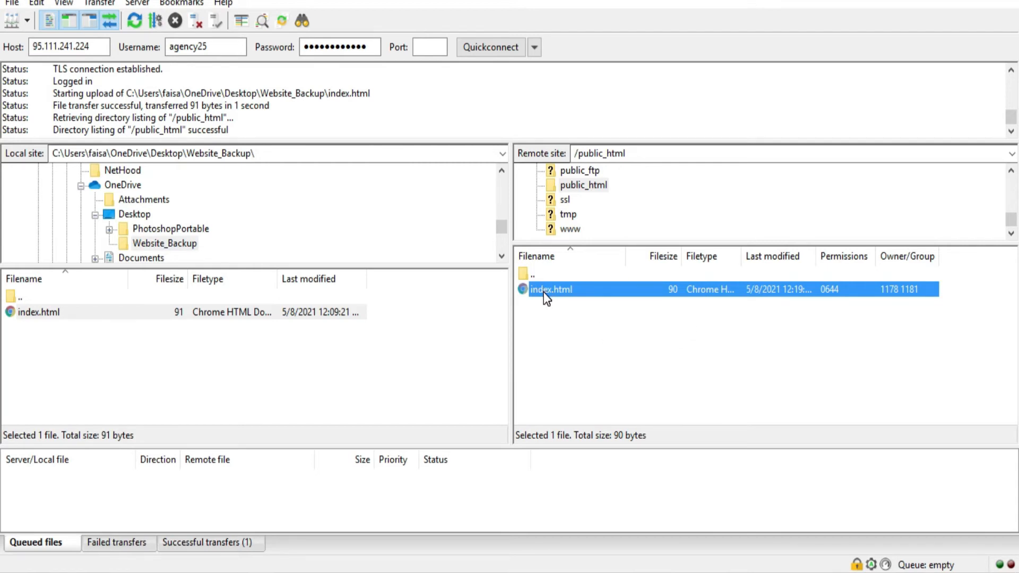
{"action": "right_click", "coordinate": [543, 291]}
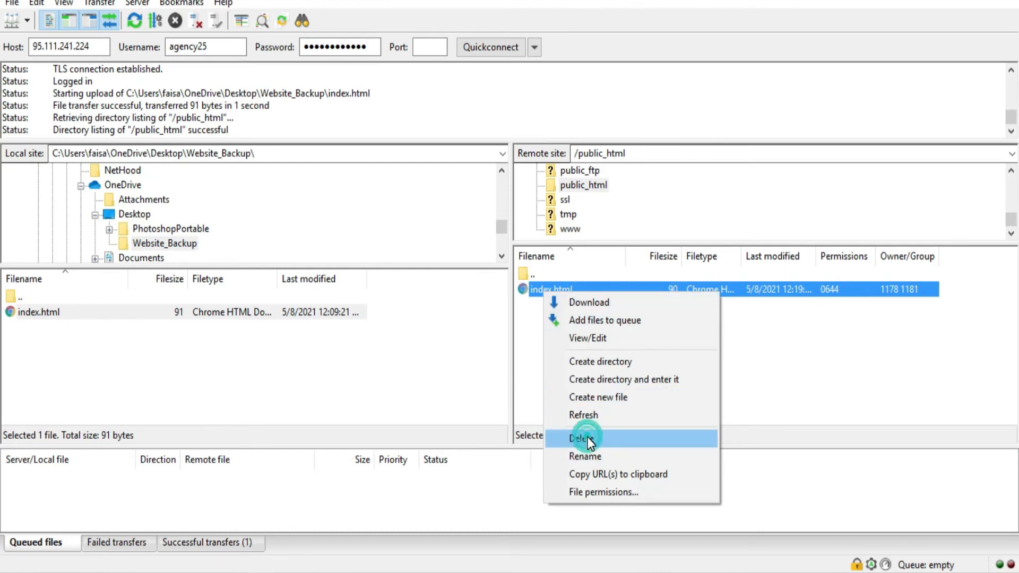
{"action": "left_click", "coordinate": [587, 438]}
{"action": "left_click", "coordinate": [606, 273]}
{"action": "left_click", "coordinate": [605, 329]}
Step: Delete index.html from the remote public_html folder, confirming the removal, and refresh the directory listing
{"action": "left_click", "coordinate": [566, 292]}
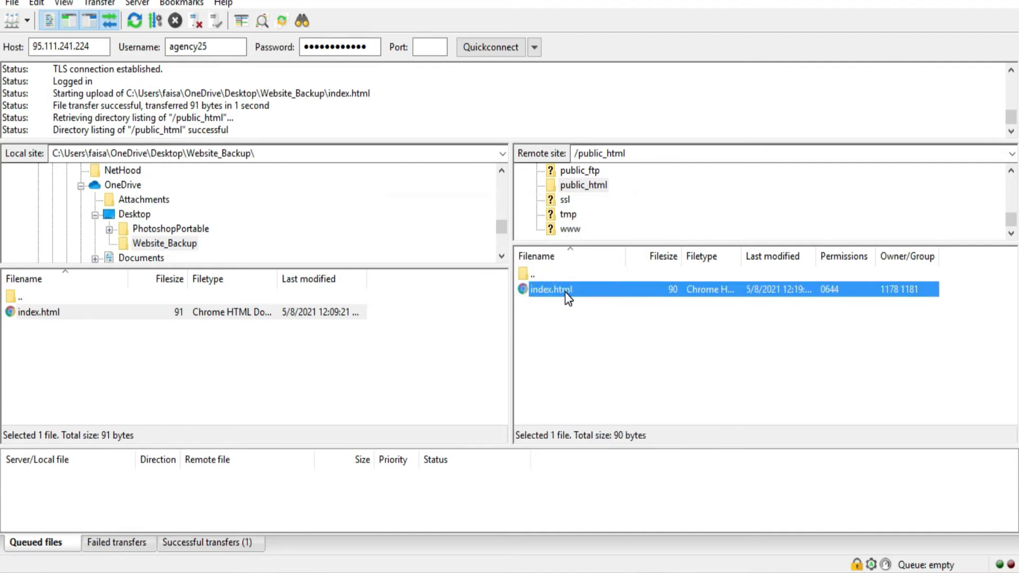
{"action": "key", "text": "Delete"}
{"action": "left_click", "coordinate": [547, 275]}
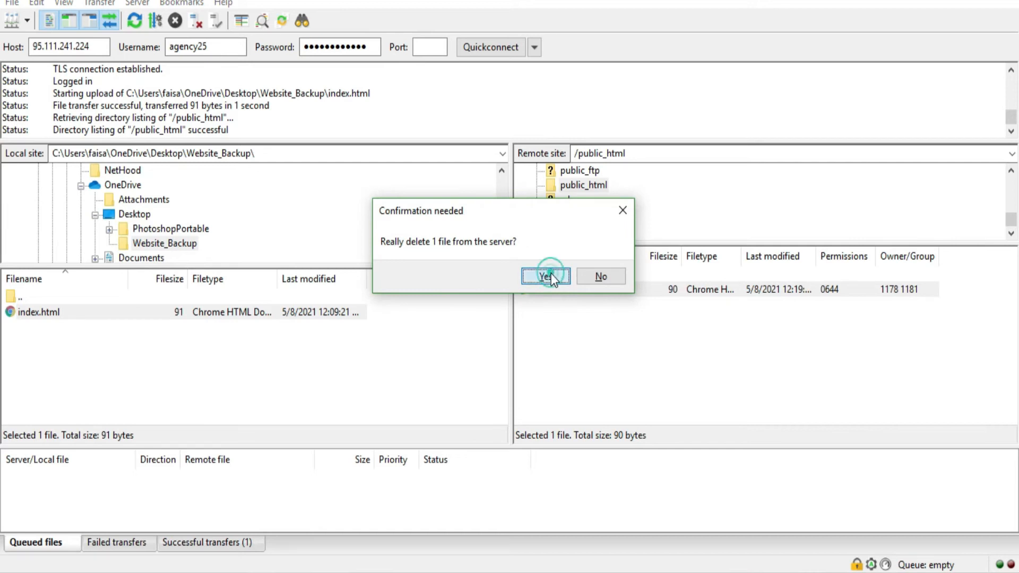
{"action": "right_click", "coordinate": [572, 321]}
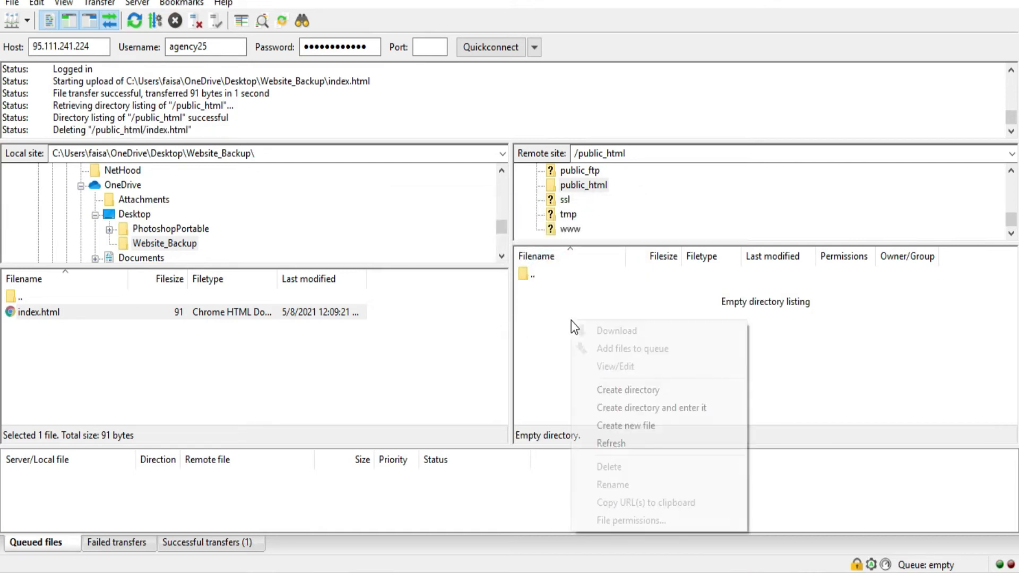
{"action": "left_click", "coordinate": [606, 441]}
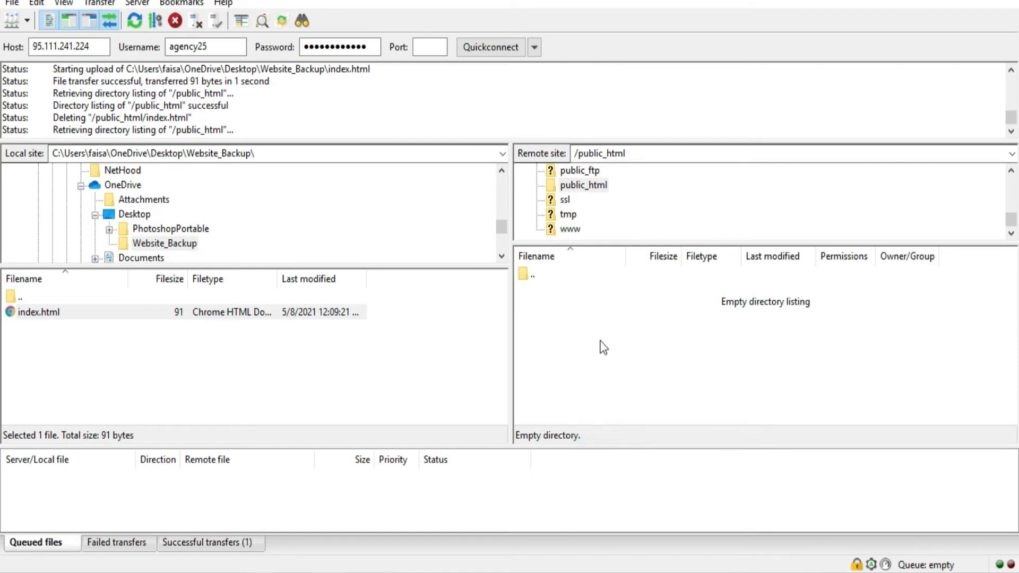
{"action": "left_click", "coordinate": [133, 21]}
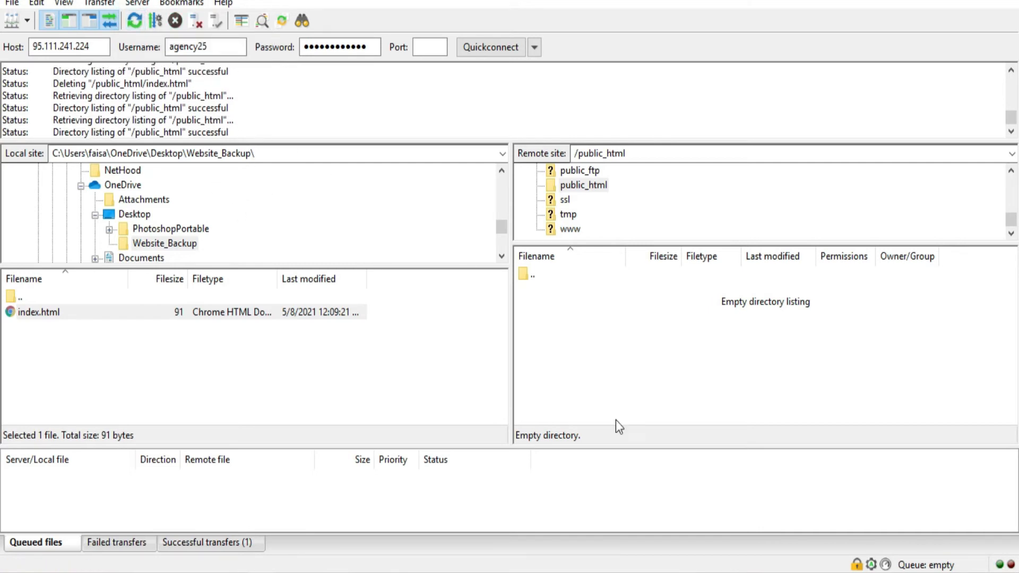
Step: View the upload and file options available for the local index.html file
{"action": "left_click", "coordinate": [46, 314]}
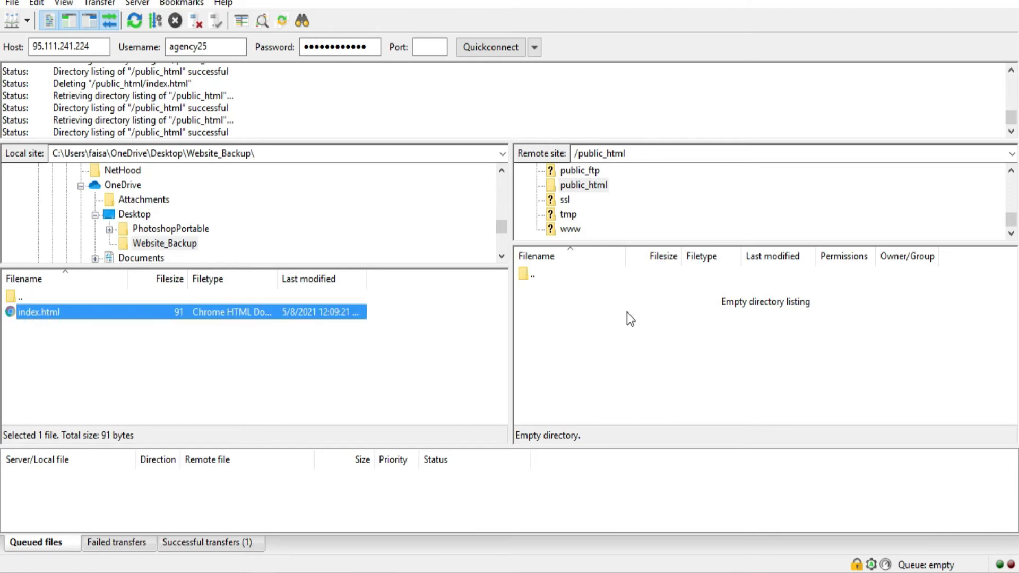
{"action": "right_click", "coordinate": [64, 317]}
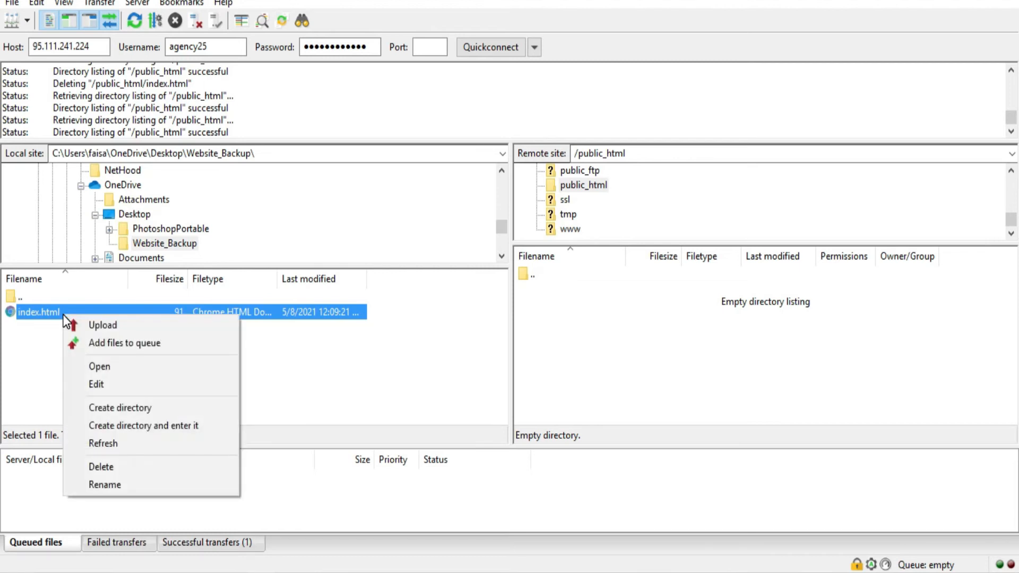
{"action": "left_click", "coordinate": [97, 325]}
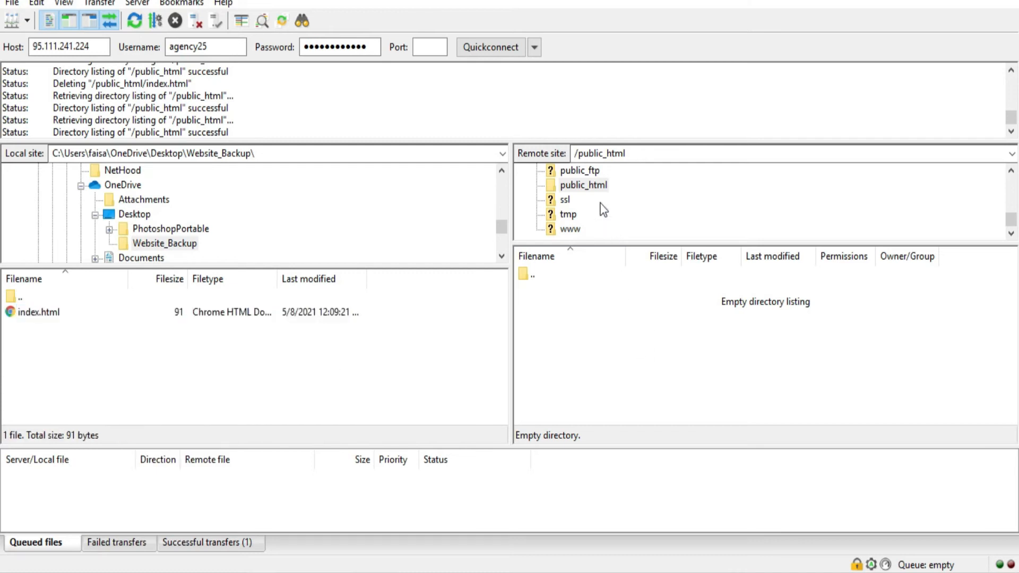
{"action": "scroll", "coordinate": [604, 209], "scroll_direction": "up", "scroll_amount": 2}
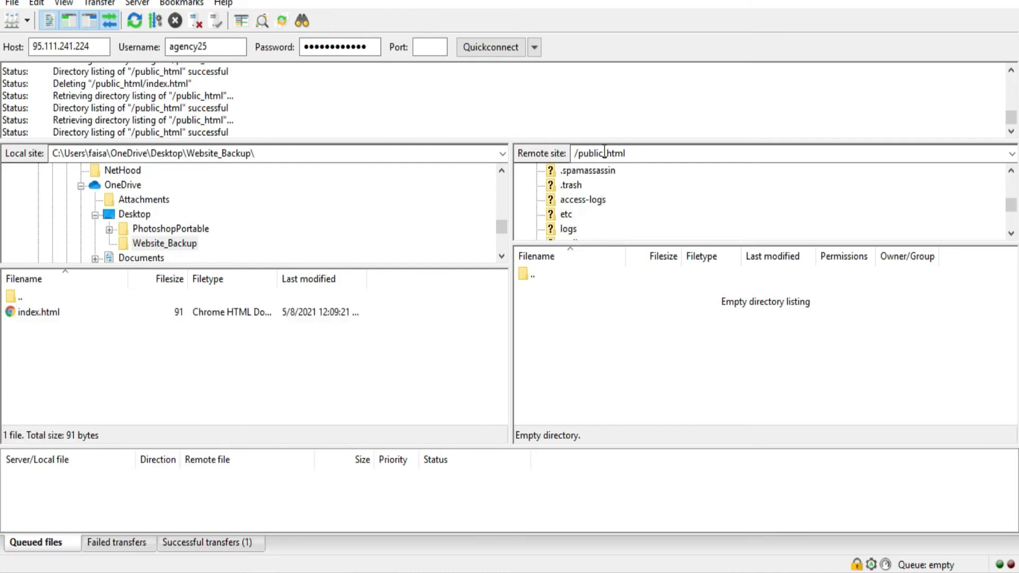
Step: Upload index.html from the local Website_Backup folder to the remote public_html folder again, dismiss the transfer notification and select the uploaded copy
{"action": "left_click", "coordinate": [637, 153]}
{"action": "left_click", "coordinate": [633, 155]}
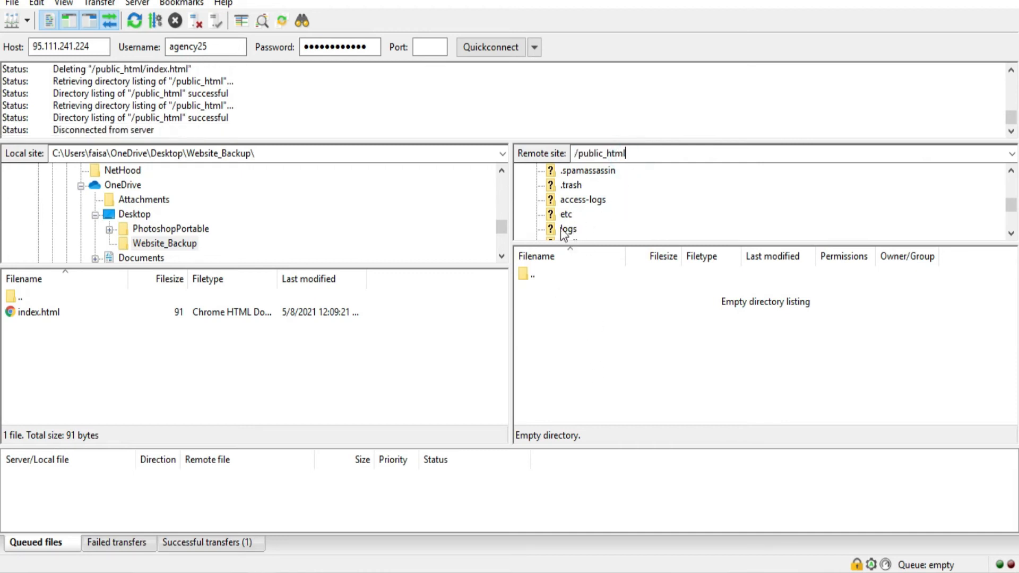
{"action": "left_click_drag", "start_coordinate": [642, 154], "coordinate": [574, 151]}
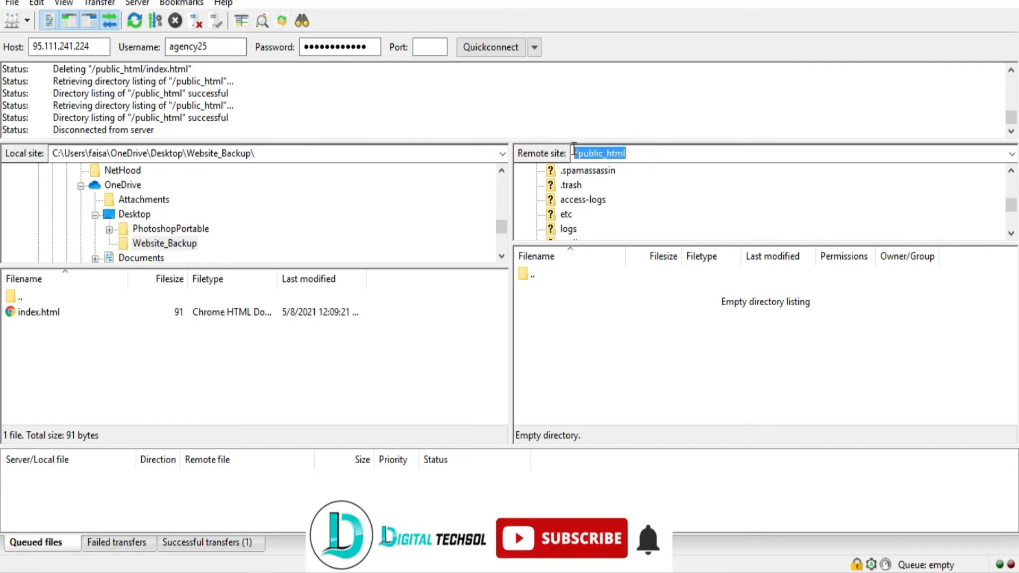
{"action": "left_click", "coordinate": [52, 312]}
{"action": "right_click", "coordinate": [52, 312]}
{"action": "left_click", "coordinate": [88, 321]}
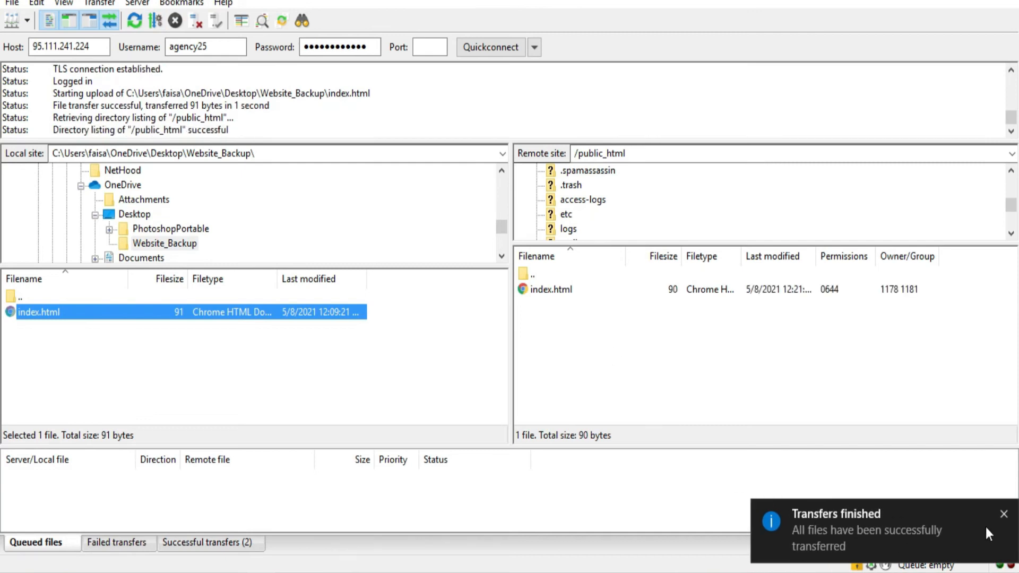
{"action": "left_click", "coordinate": [1004, 514]}
{"action": "left_click", "coordinate": [543, 289]}
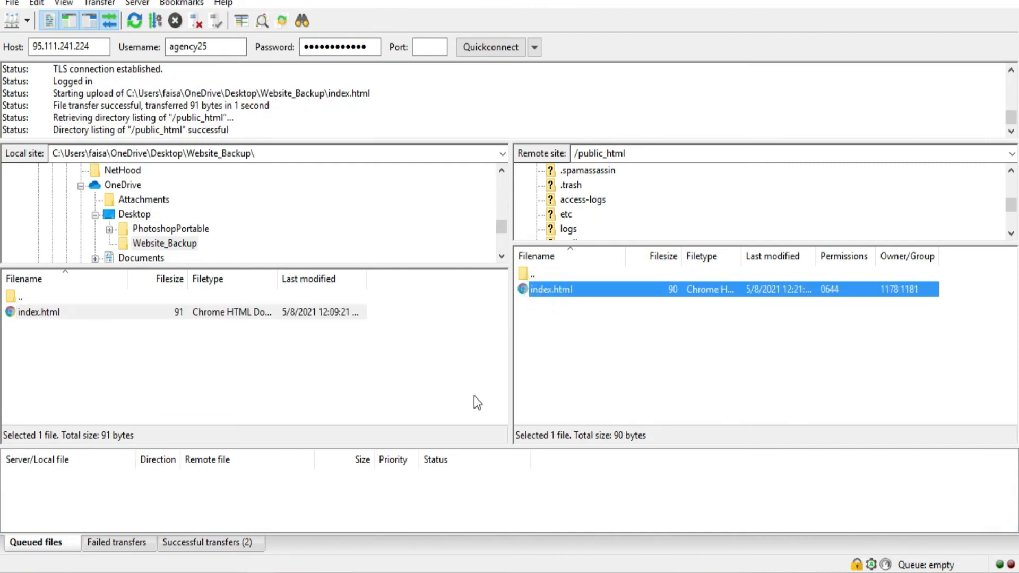
Step: Switch to Chrome, reload agency25marketing.com and examine the page's address, heading and body text
{"action": "left_click", "coordinate": [230, 572]}
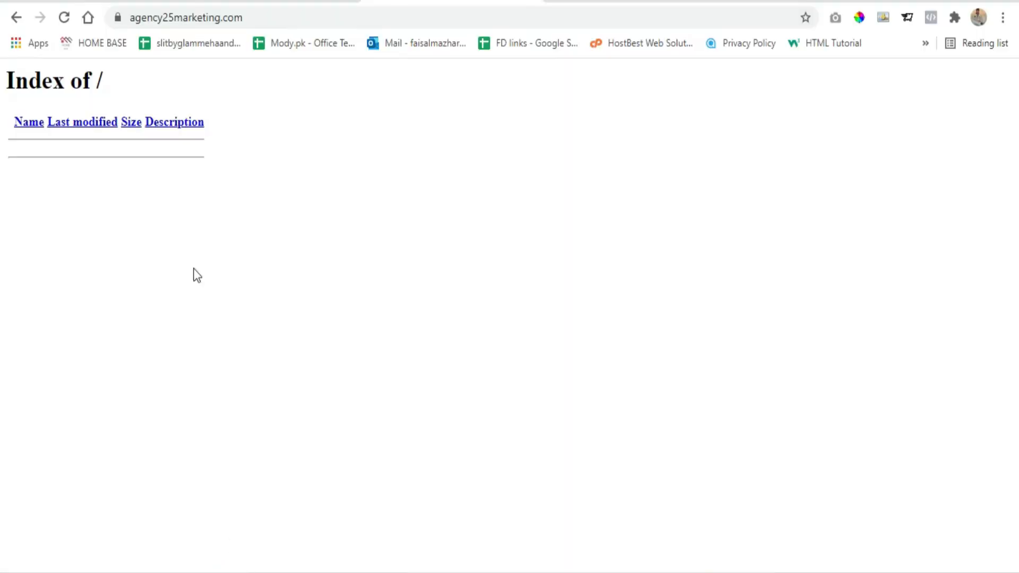
{"action": "left_click", "coordinate": [61, 19]}
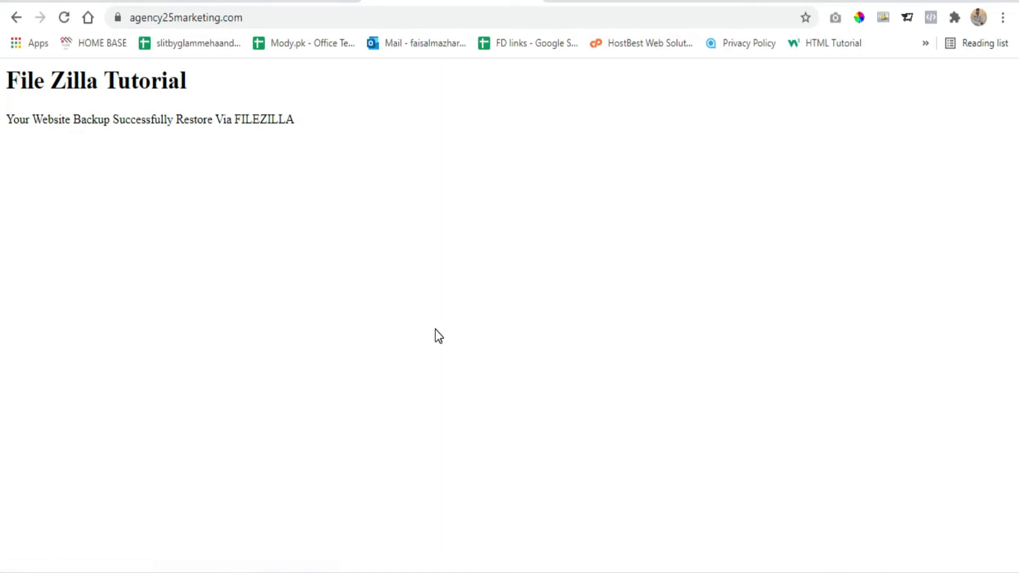
{"action": "left_click_drag", "start_coordinate": [262, 16], "coordinate": [118, 7]}
{"action": "left_click", "coordinate": [7, 84]}
{"action": "left_click_drag", "start_coordinate": [7, 84], "coordinate": [384, 103]}
{"action": "left_click", "coordinate": [381, 111]}
{"action": "left_click_drag", "start_coordinate": [6, 80], "coordinate": [225, 87]}
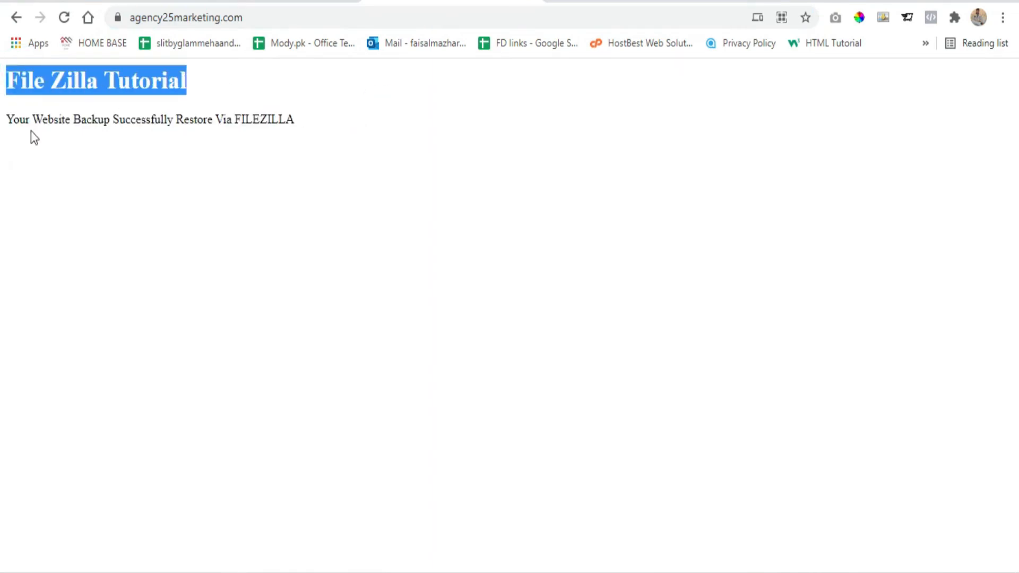
{"action": "left_click_drag", "start_coordinate": [15, 118], "coordinate": [309, 116]}
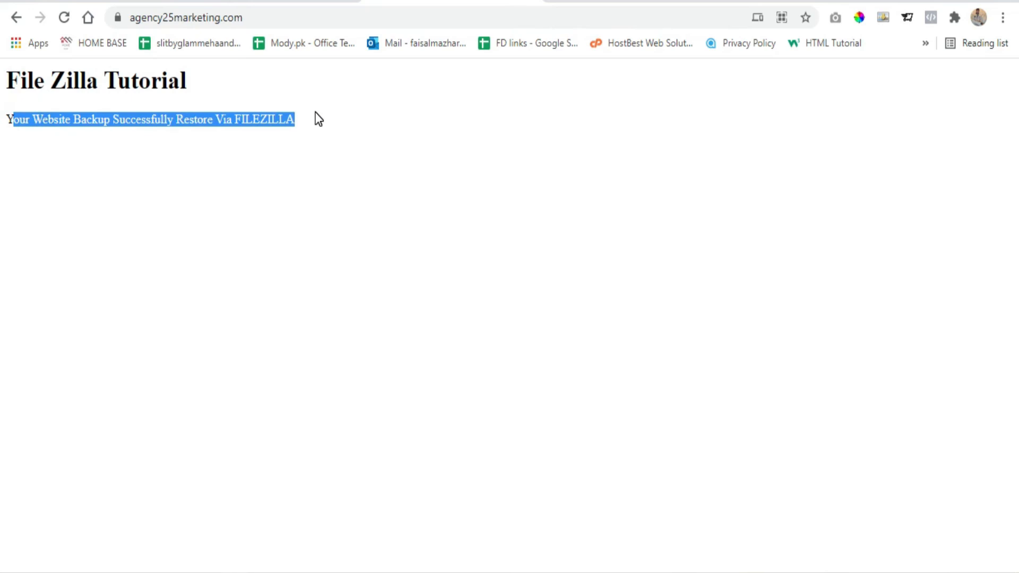
Step: Switch back to FileZilla, download index.html from public_html into the local Website_Backup folder, overwriting the existing file, and dismiss the transfer notification
{"action": "left_click", "coordinate": [263, 572]}
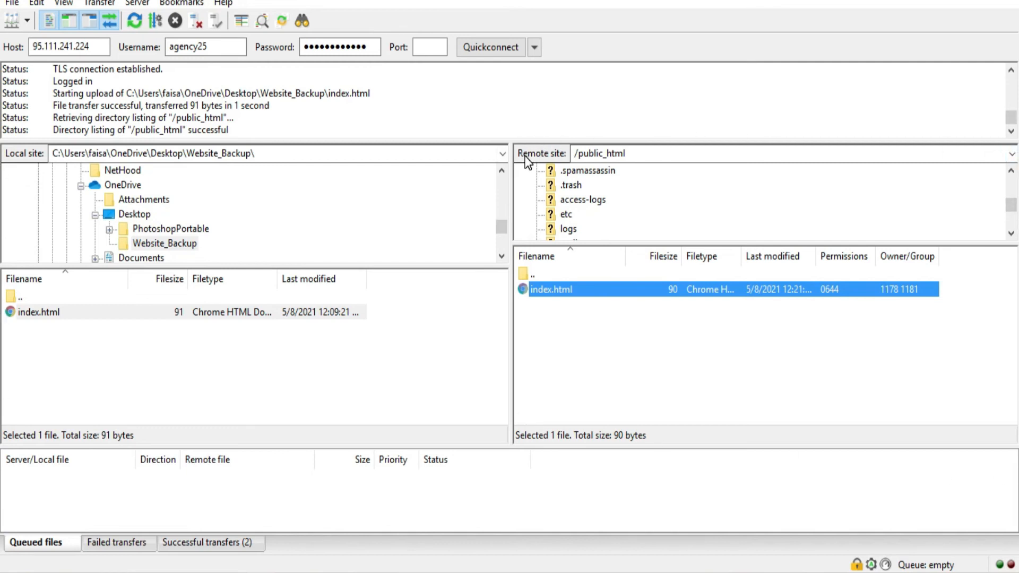
{"action": "left_click", "coordinate": [569, 325]}
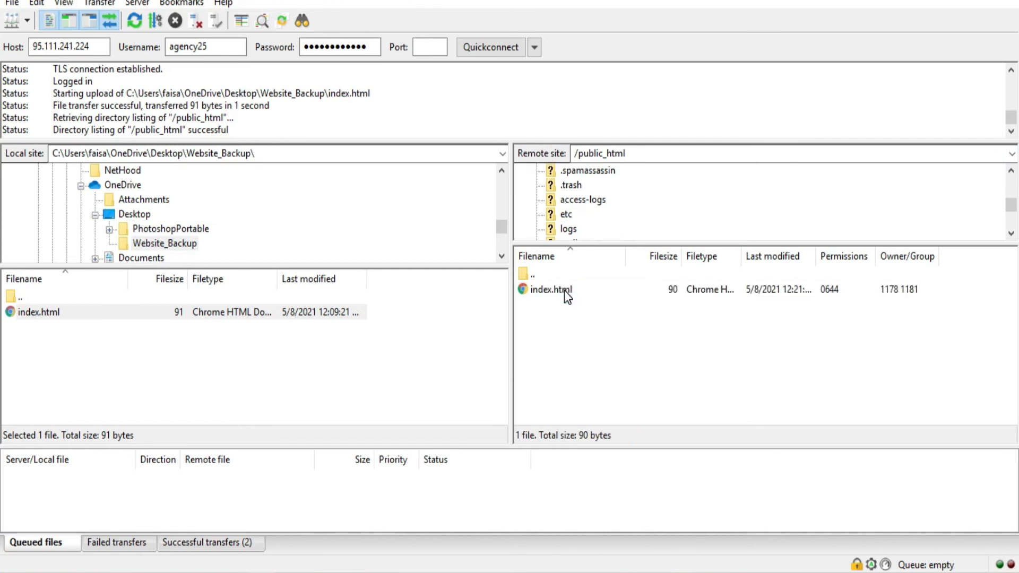
{"action": "left_click", "coordinate": [565, 291]}
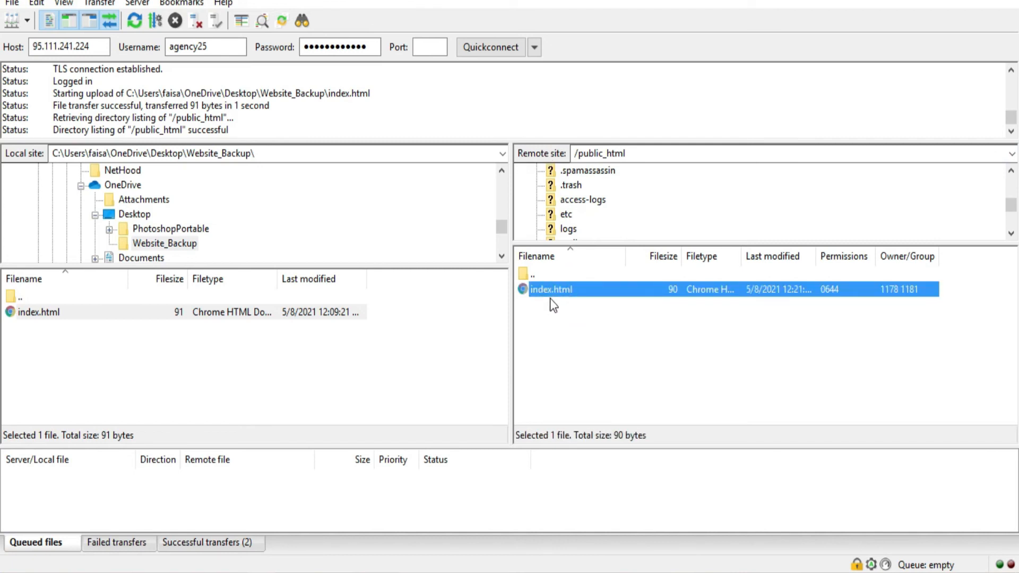
{"action": "left_click_drag", "start_coordinate": [557, 288], "coordinate": [159, 350]}
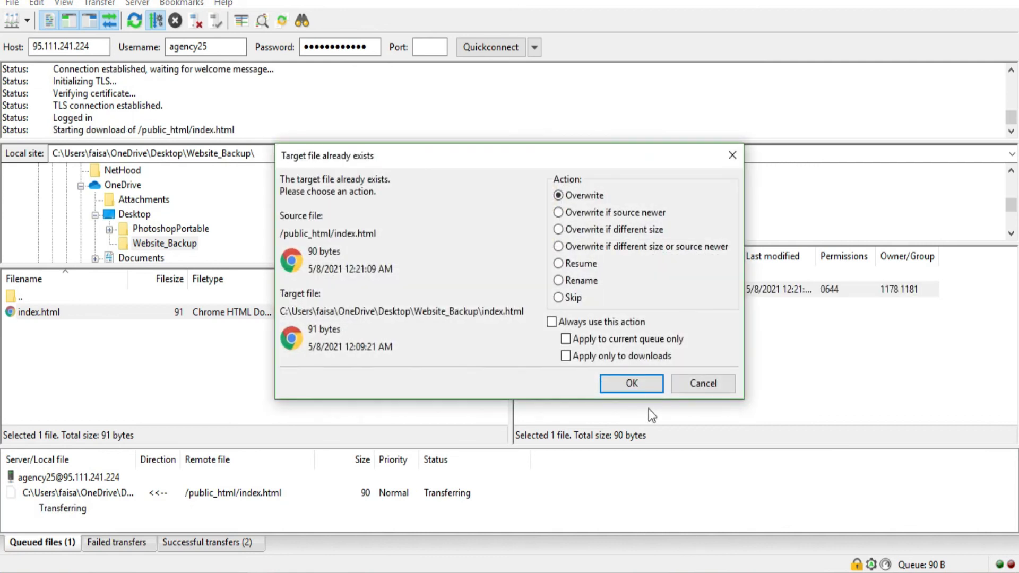
{"action": "left_click", "coordinate": [639, 383]}
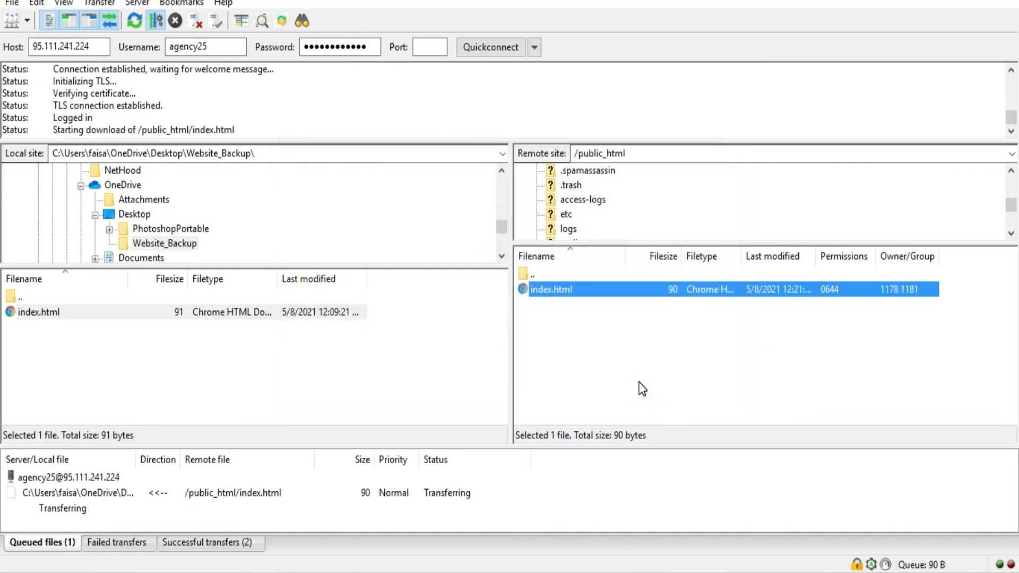
{"action": "left_click", "coordinate": [78, 315]}
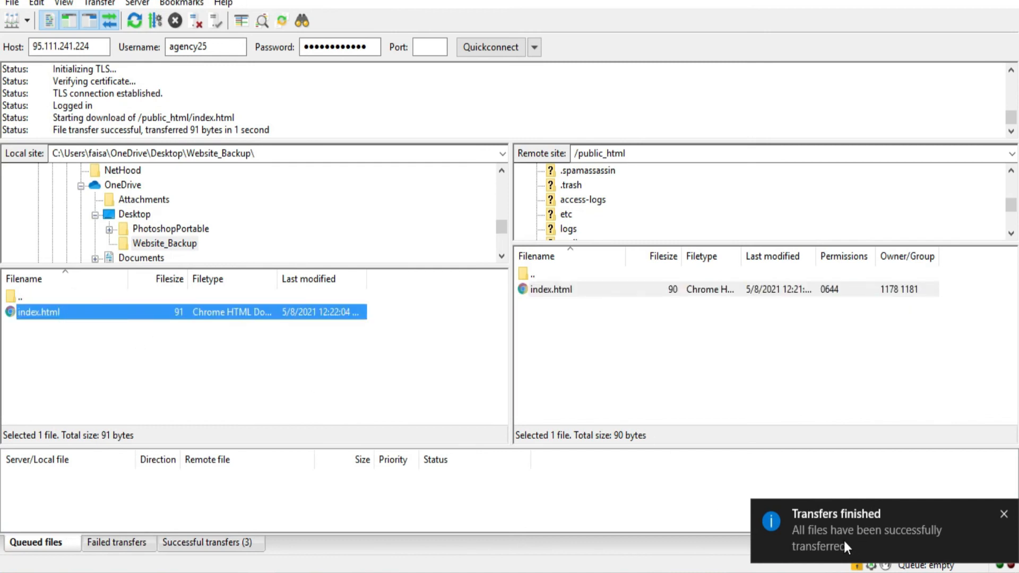
{"action": "left_click", "coordinate": [626, 335]}
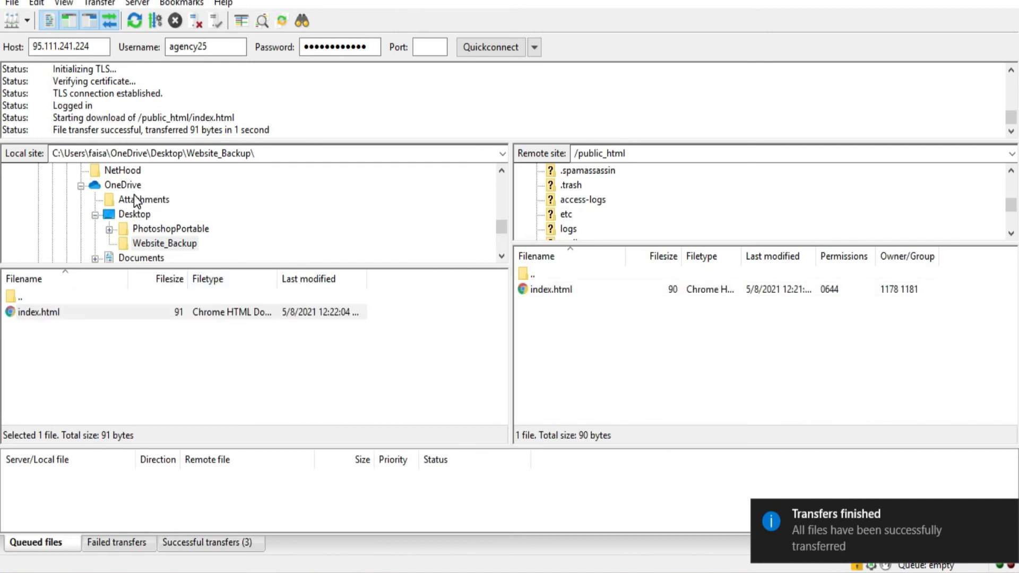
{"action": "left_click", "coordinate": [1003, 514]}
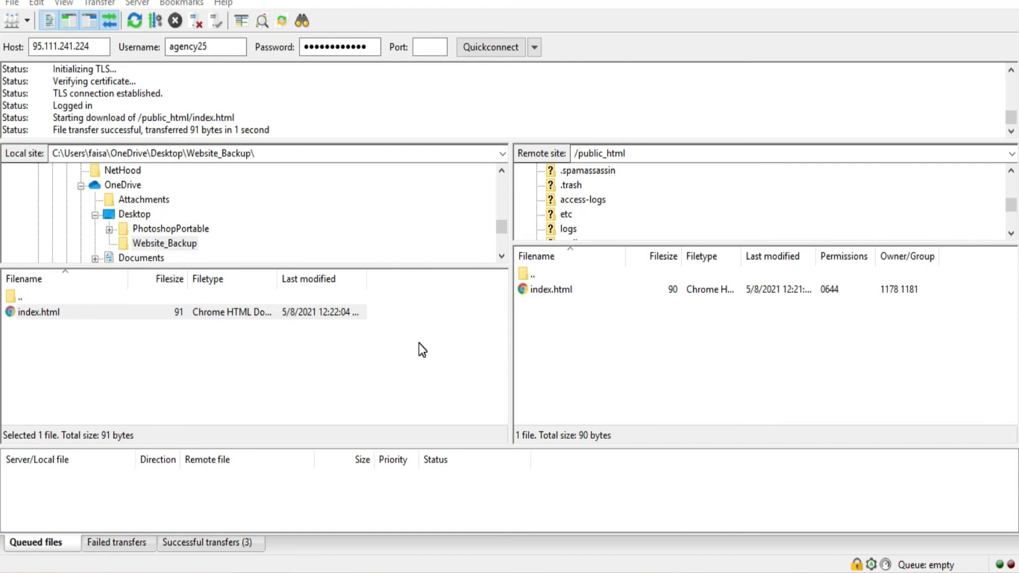
Step: Review the host, username, password and port fields used for the quick server connection
{"action": "left_click", "coordinate": [68, 47]}
{"action": "left_click", "coordinate": [237, 46]}
{"action": "left_click", "coordinate": [319, 46]}
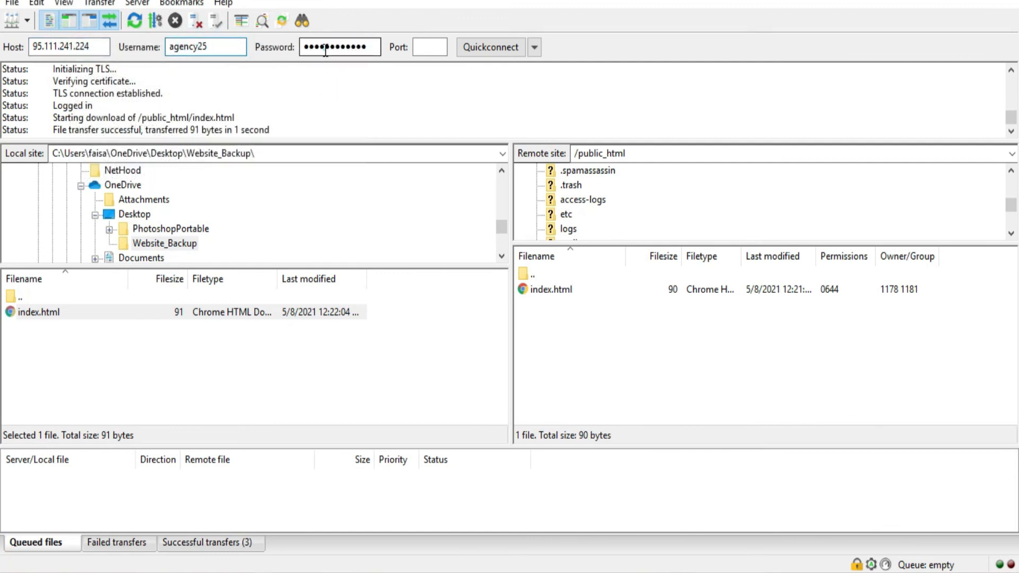
{"action": "left_click", "coordinate": [427, 47]}
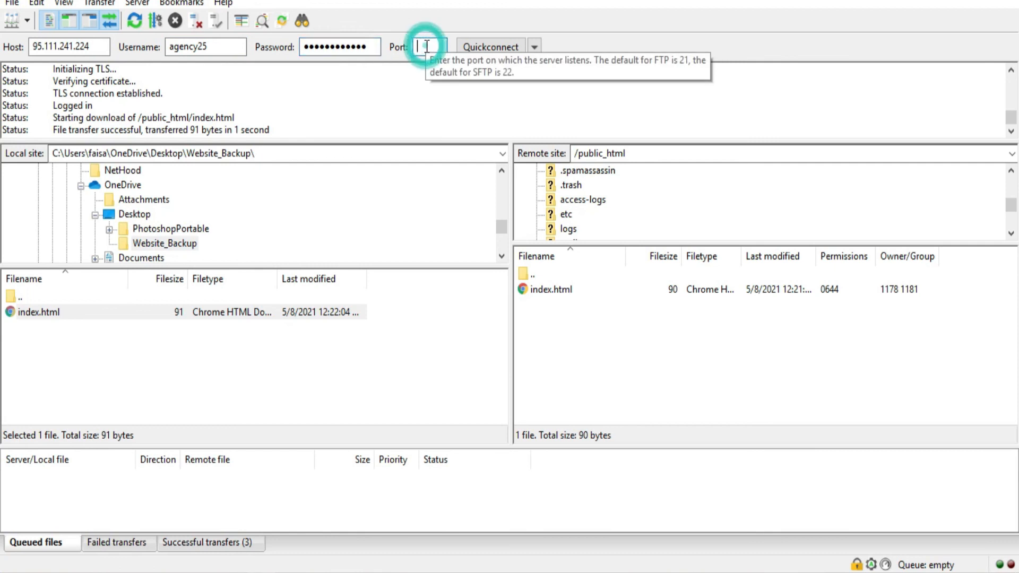